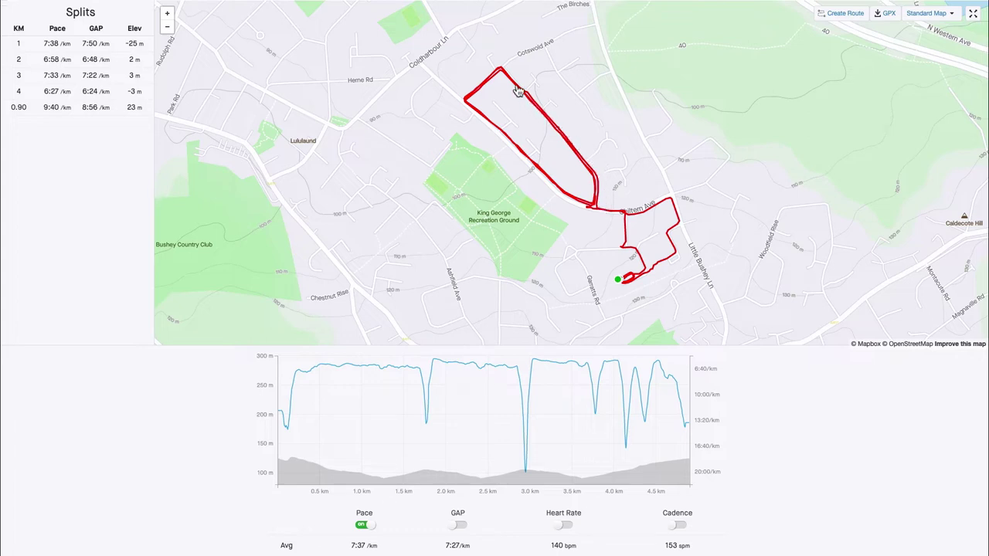
Bring up the run's graph with its laps and splits, and examine the statistics of Lap #2 and Lap #4.
left_click(523, 154)
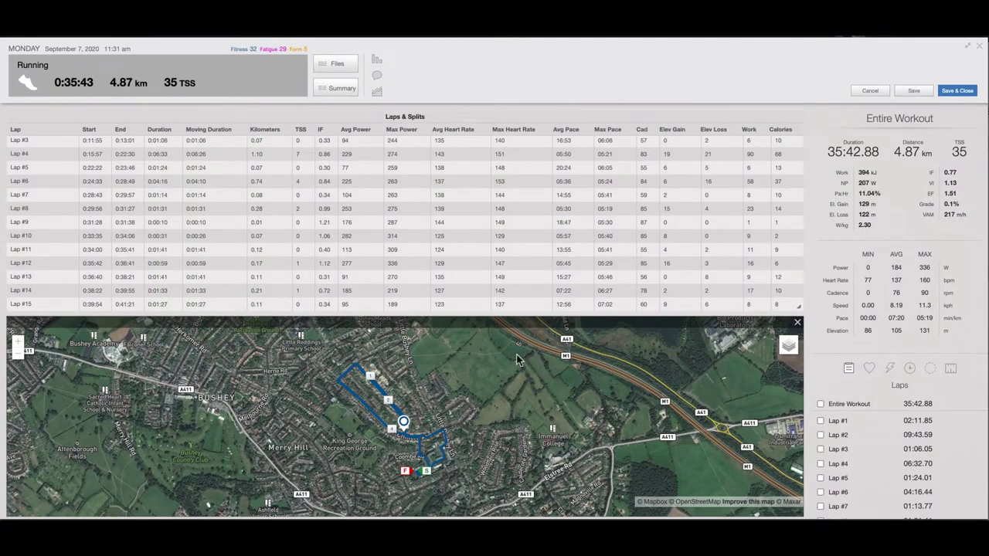
scroll(529, 255, "up", 5)
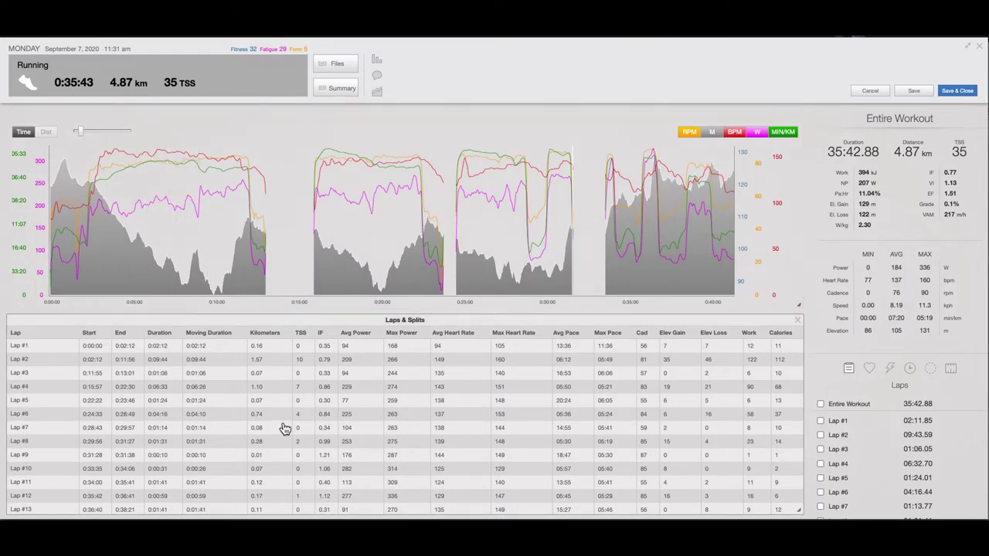
left_click(186, 361)
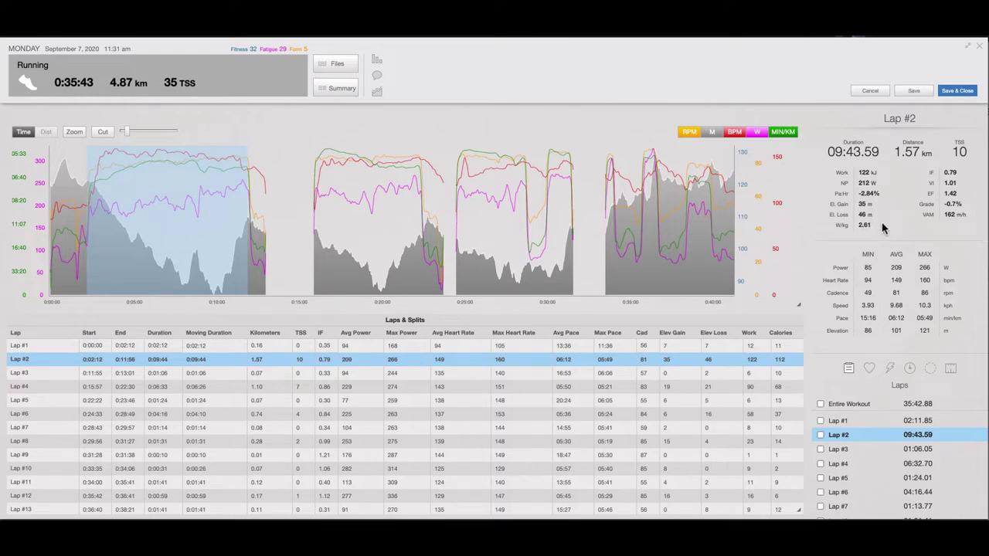
left_click(695, 386)
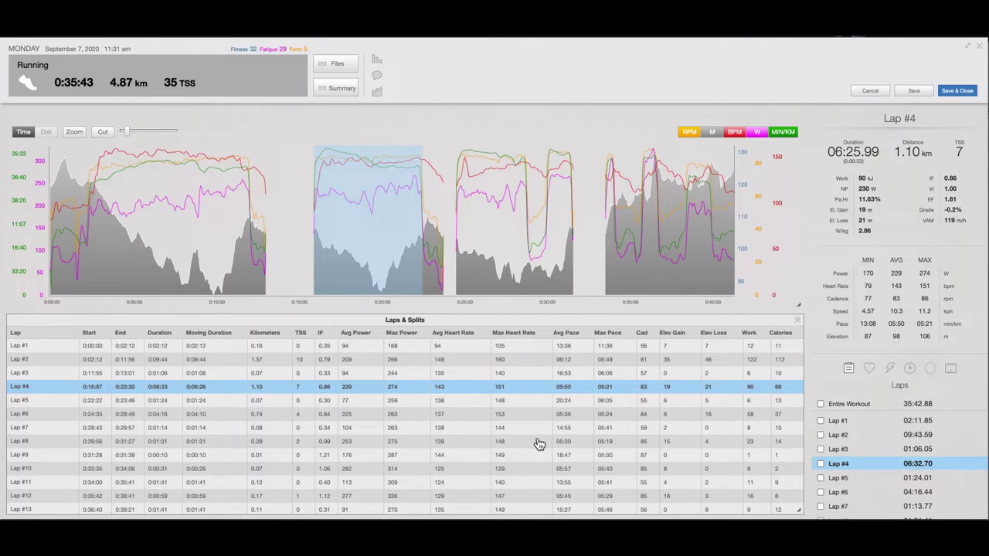
left_click(450, 212)
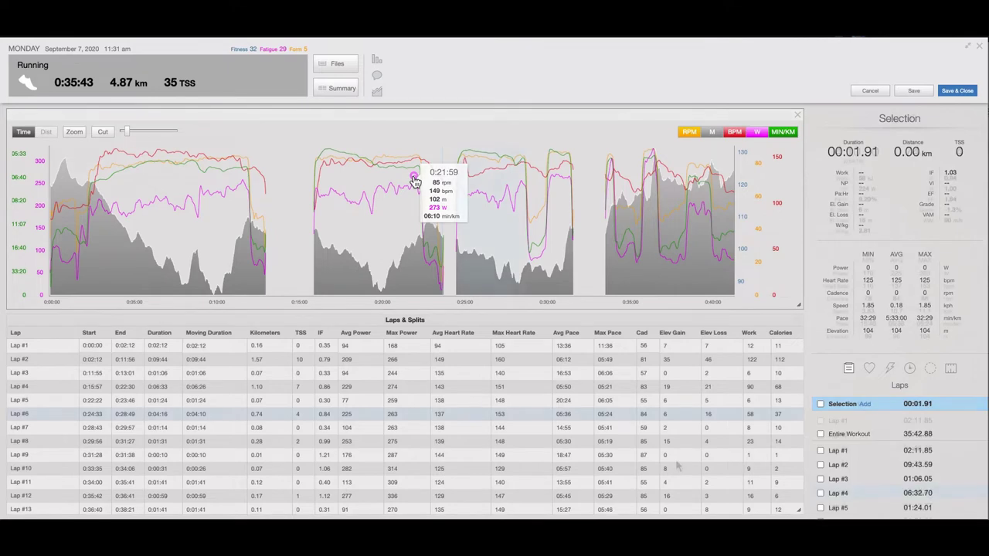
Examine the statistics and graph sections of Lap #6 and Lap #8, clearing the lap selection after each.
left_click(665, 414)
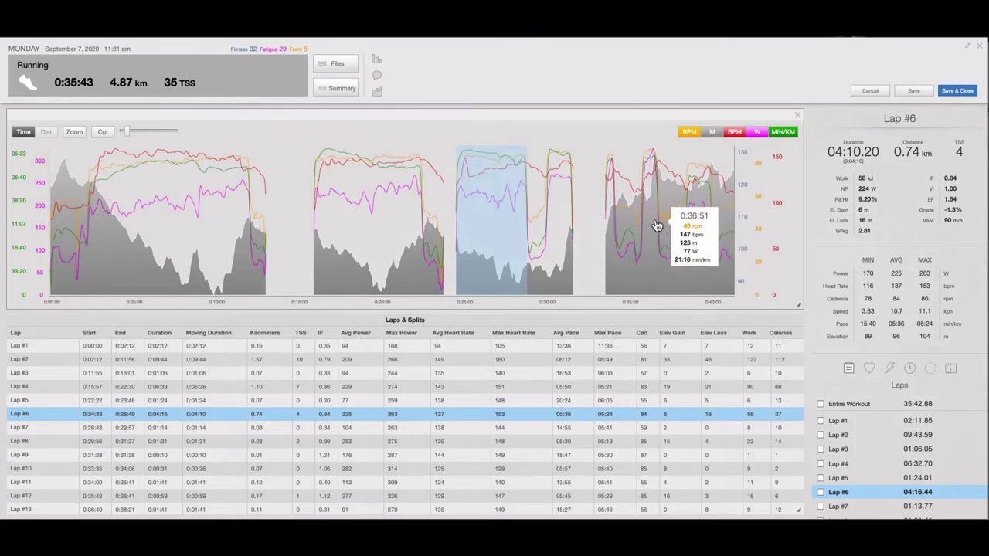
left_click(527, 231)
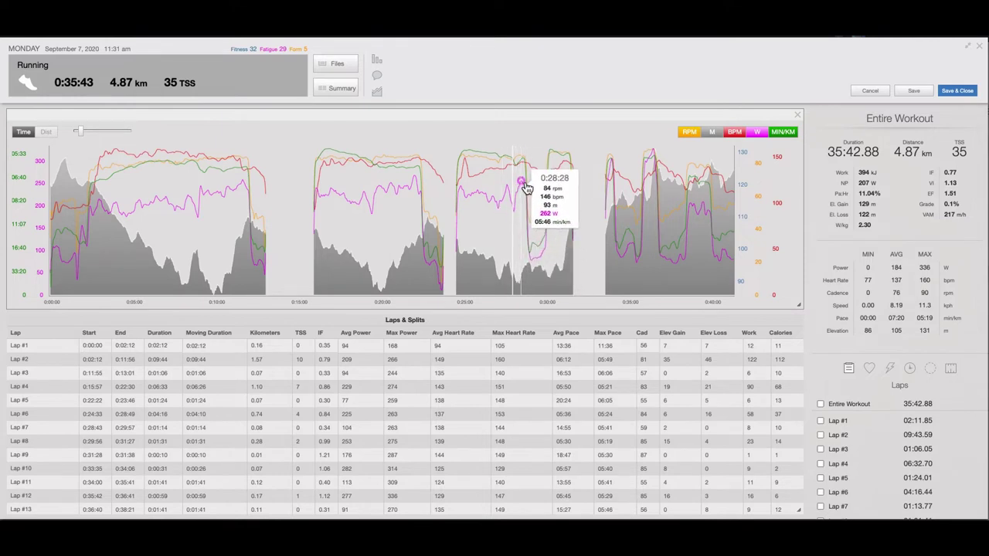
left_click(711, 443)
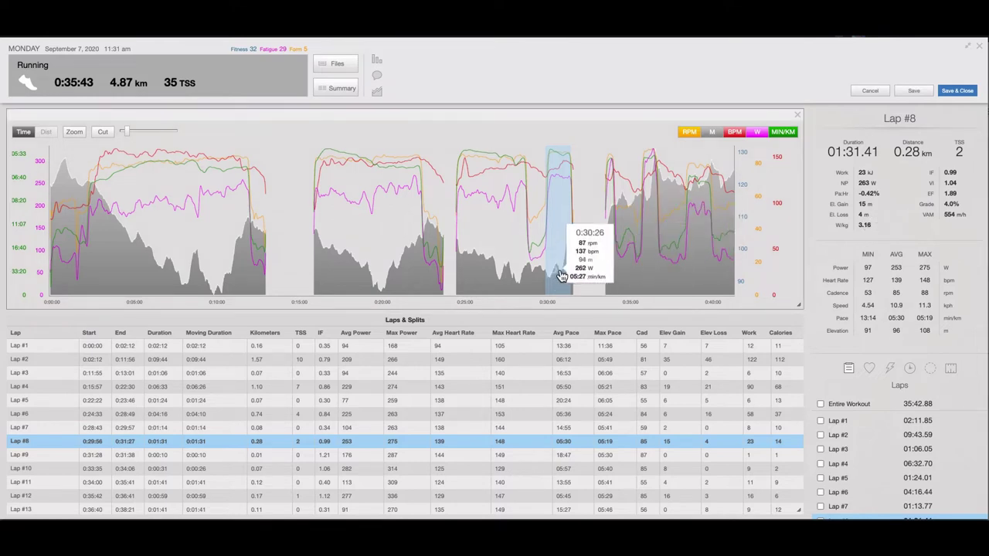
left_click(560, 216)
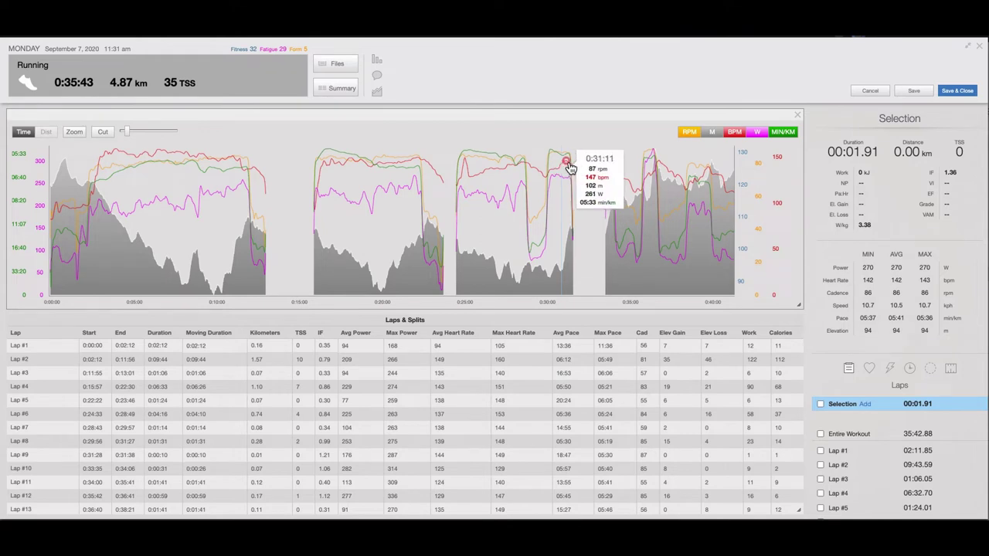
Examine the statistics of Lap #10 and its section on the workout graph.
left_click(722, 469)
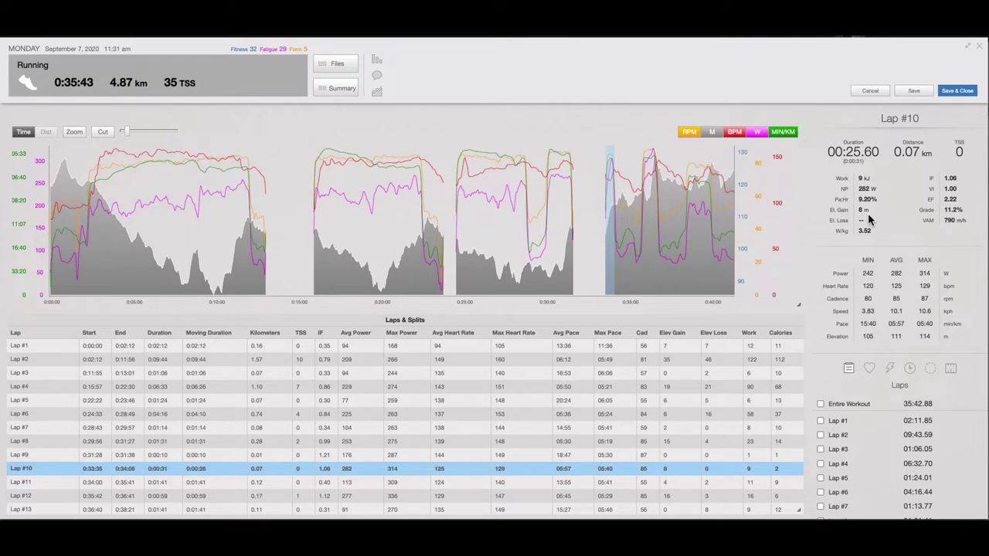
key("Down")
key("Down")
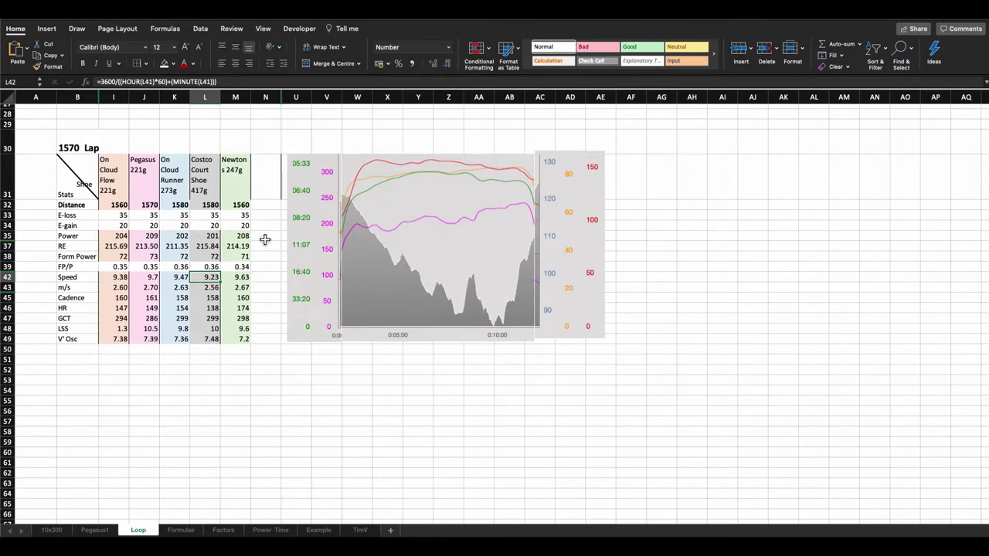
In the 1570 Lap table, check the Costco Court Shoe's power and compare the Speed row, including the Pegasus value.
left_click(214, 237)
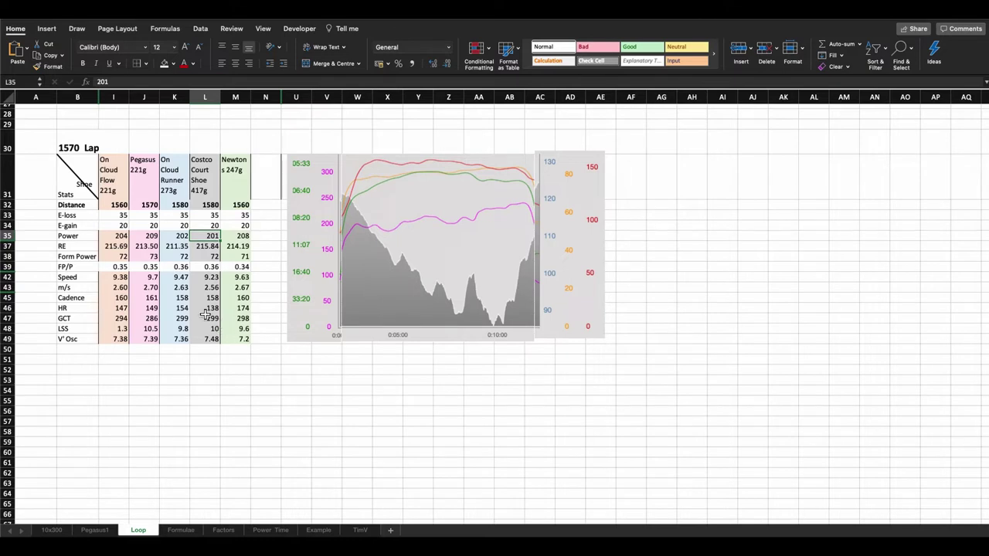
left_click(9, 278)
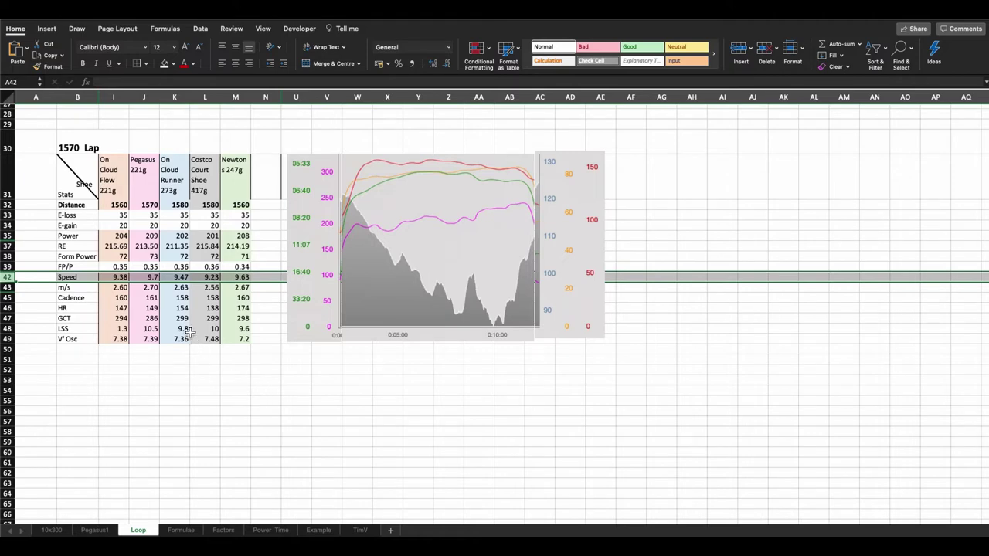
left_click(151, 279)
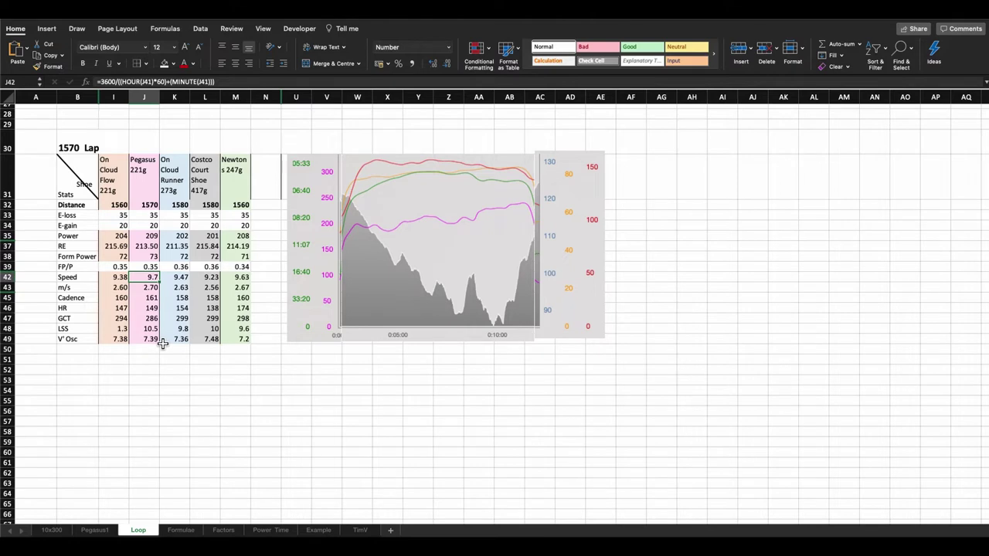
Single out the Pegasus column in the 1570 Lap table and compare its RE and Speed values.
left_click(145, 97)
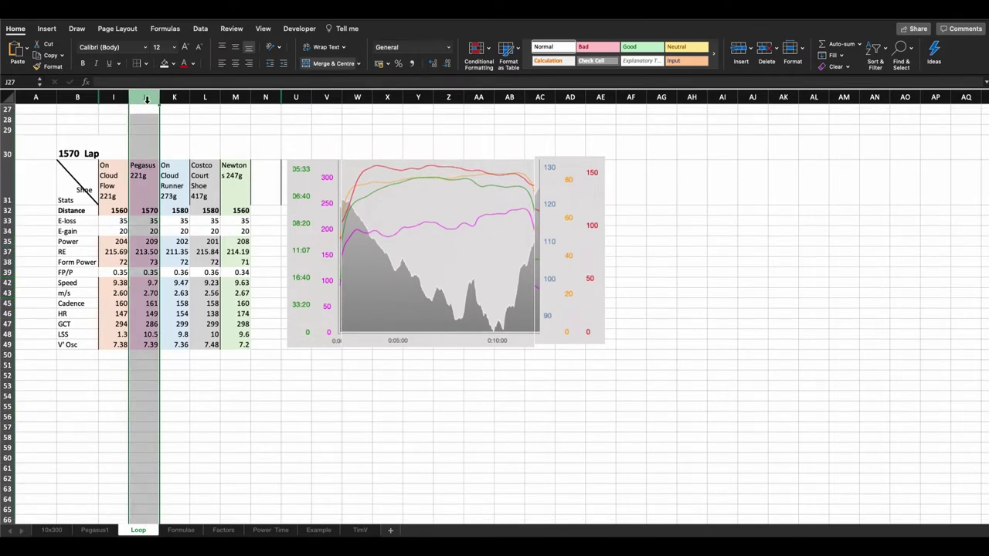
left_click(152, 249)
left_click(153, 284)
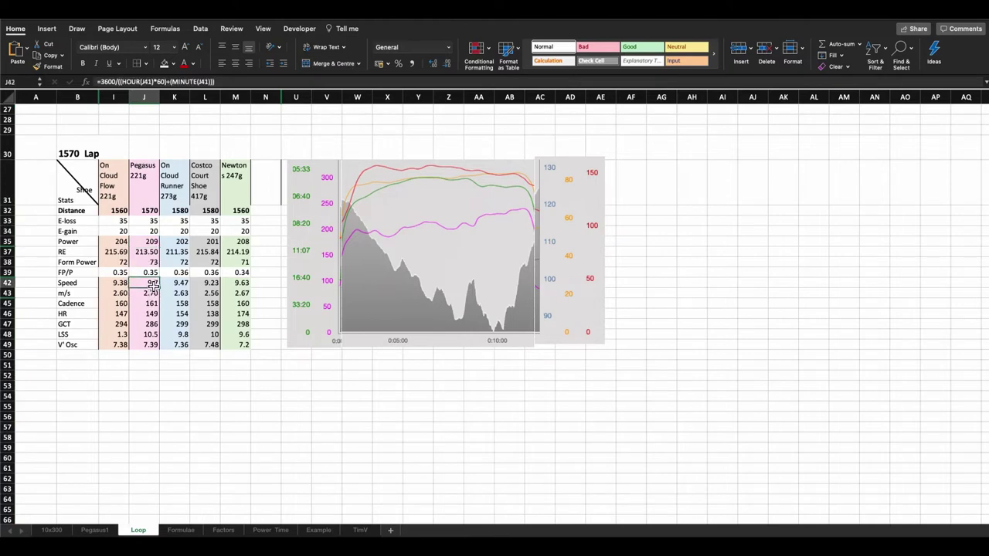
left_click(152, 247)
left_click(149, 286)
left_click(154, 245)
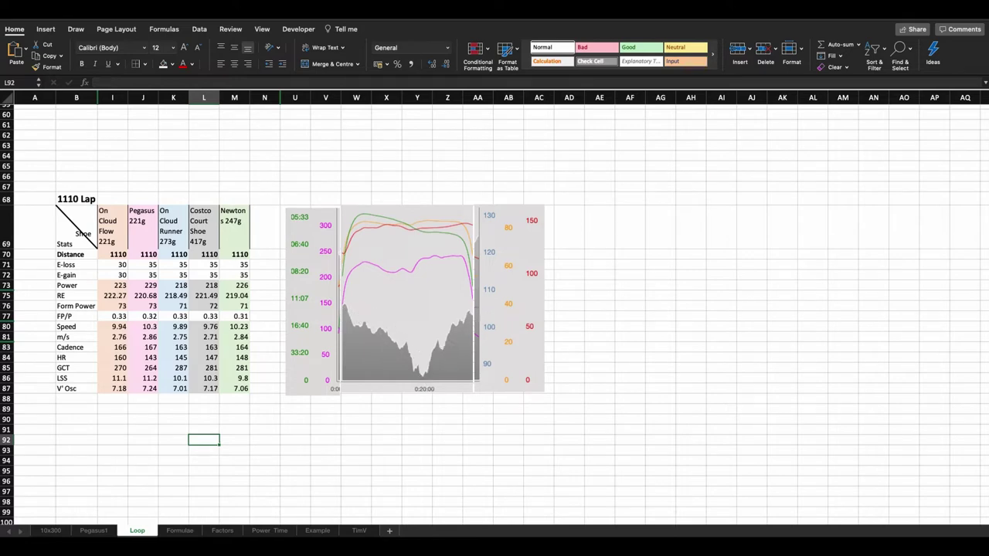
Compare the Power values of all five shoes in the 1110 Lap table.
left_click(213, 287)
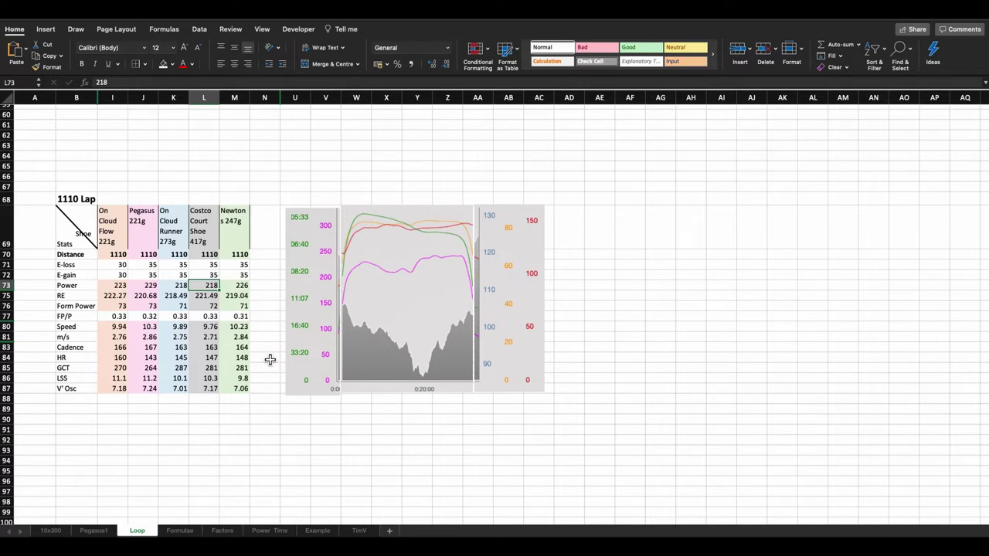
scroll(269, 359, "right", 1)
left_click(177, 288)
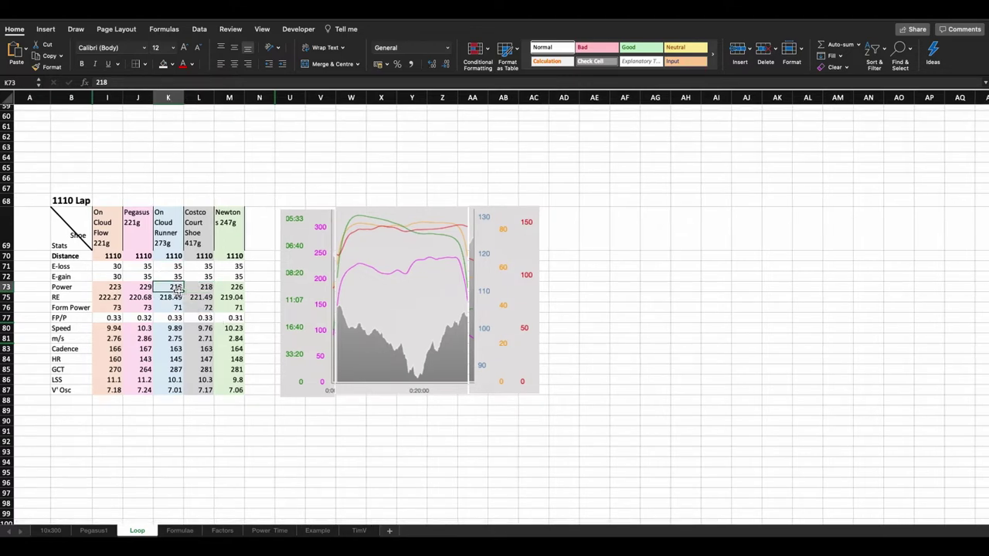
scroll(177, 288, "left", 1)
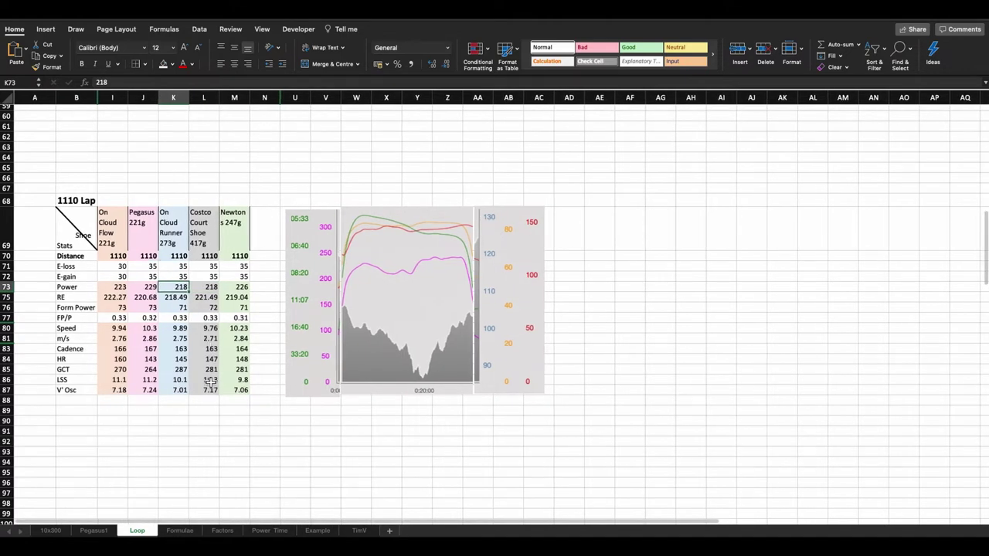
left_click(149, 288)
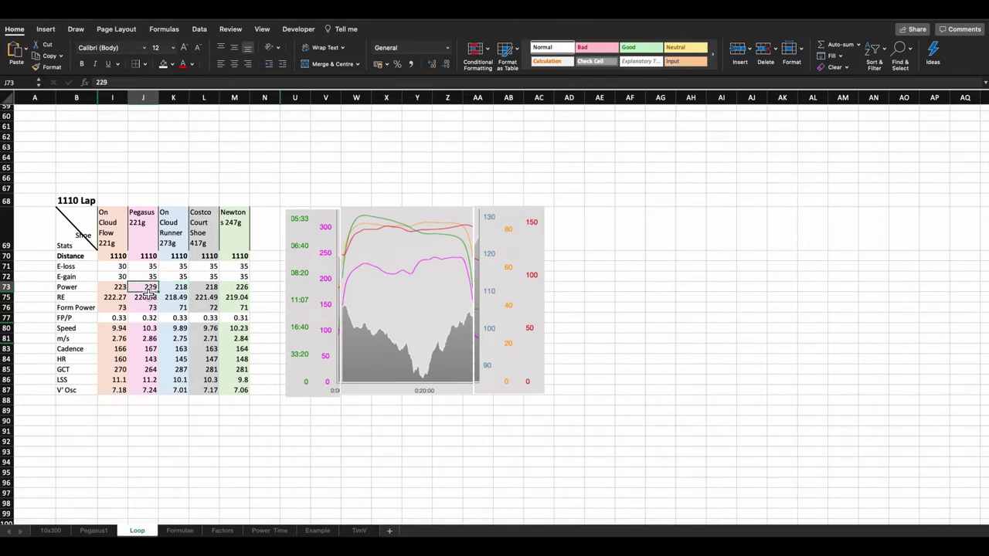
left_click(241, 288)
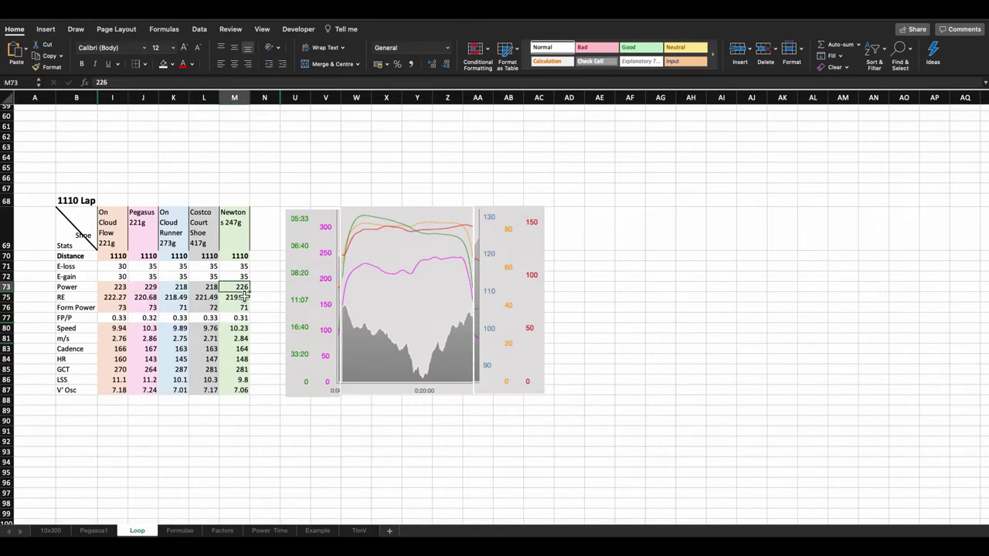
left_click(114, 288)
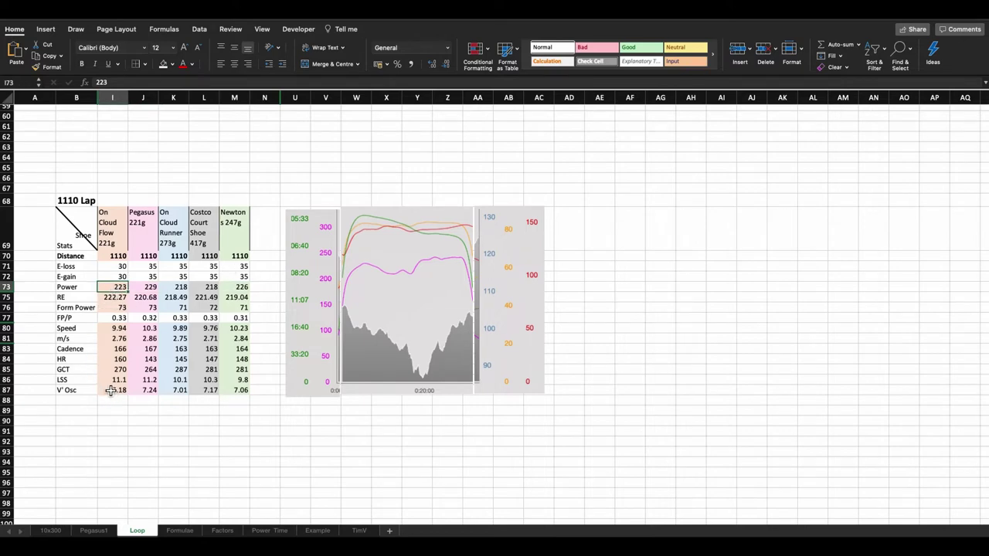
Compare the Speed row across the shoes in the 1110 Lap table, relating On Cloud Runner and Costco Court Shoe speeds to power.
left_click(116, 329)
left_click_drag(116, 329, 238, 329)
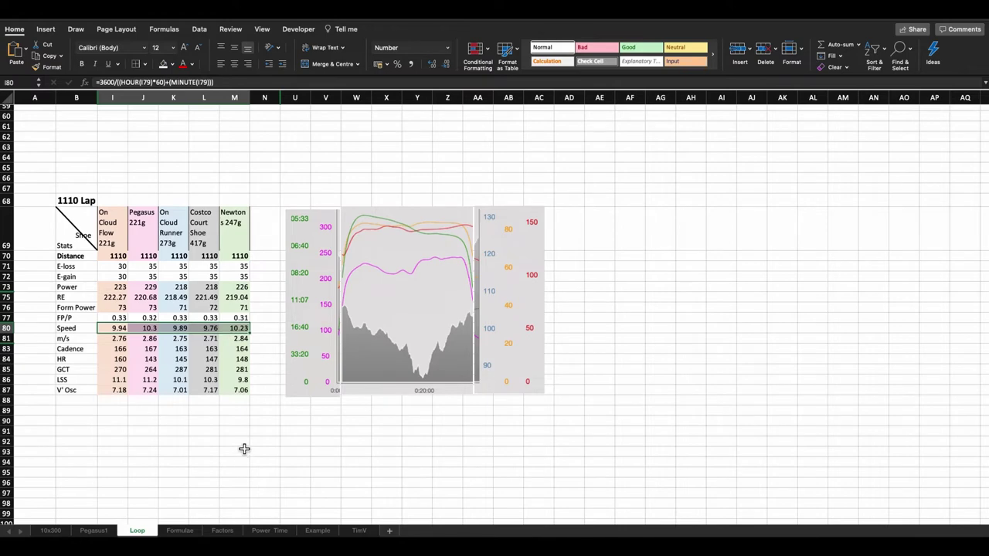
left_click(149, 329)
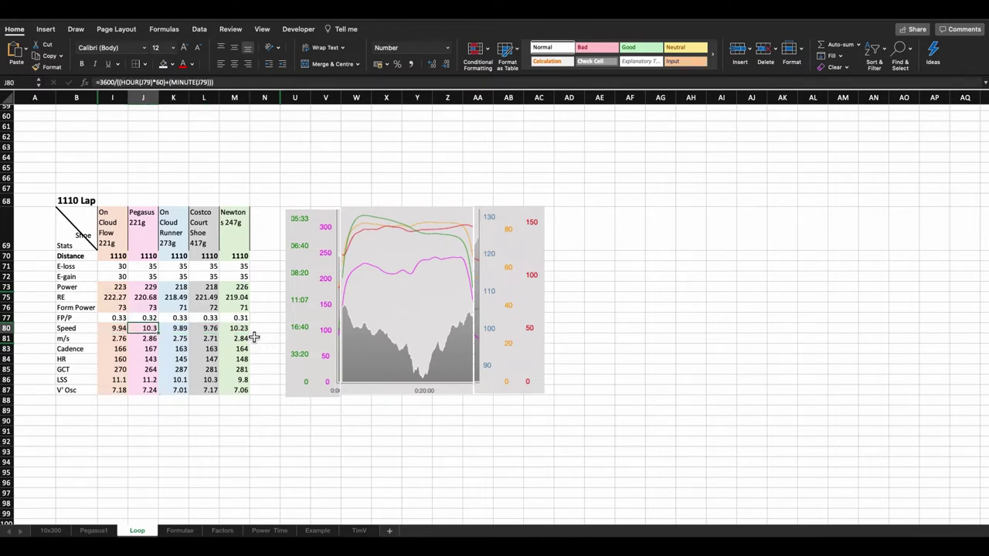
left_click(243, 328)
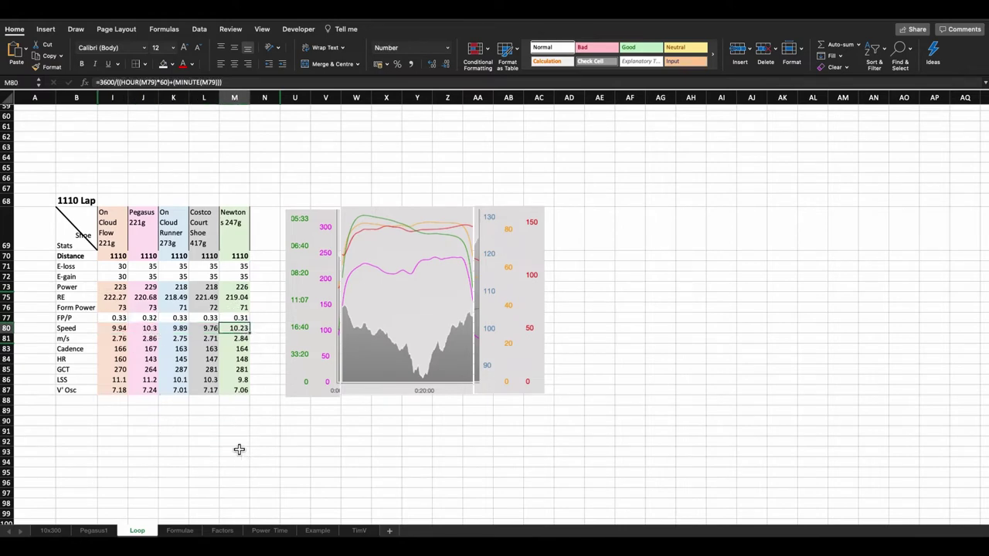
left_click(120, 329)
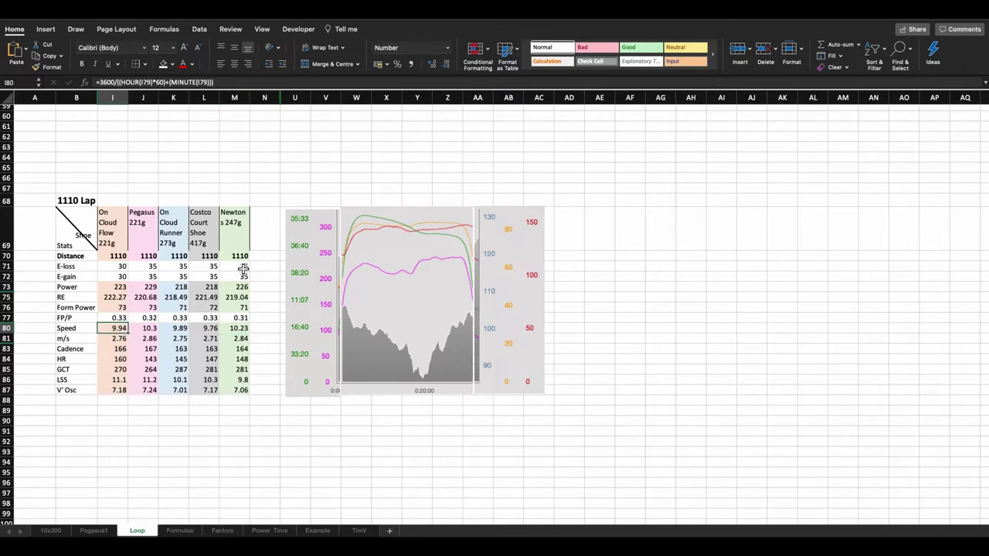
left_click_drag(177, 330, 207, 289)
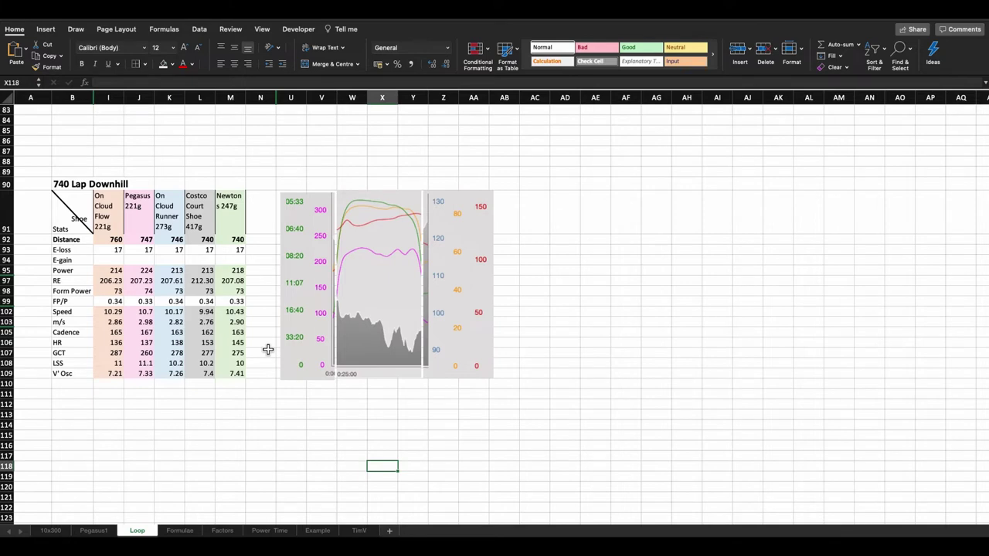
Compare the On Cloud Runner, Costco Court Shoe, Pegasus and On Cloud Flow power values in the 740 Lap Downhill table.
left_click_drag(177, 272, 195, 276)
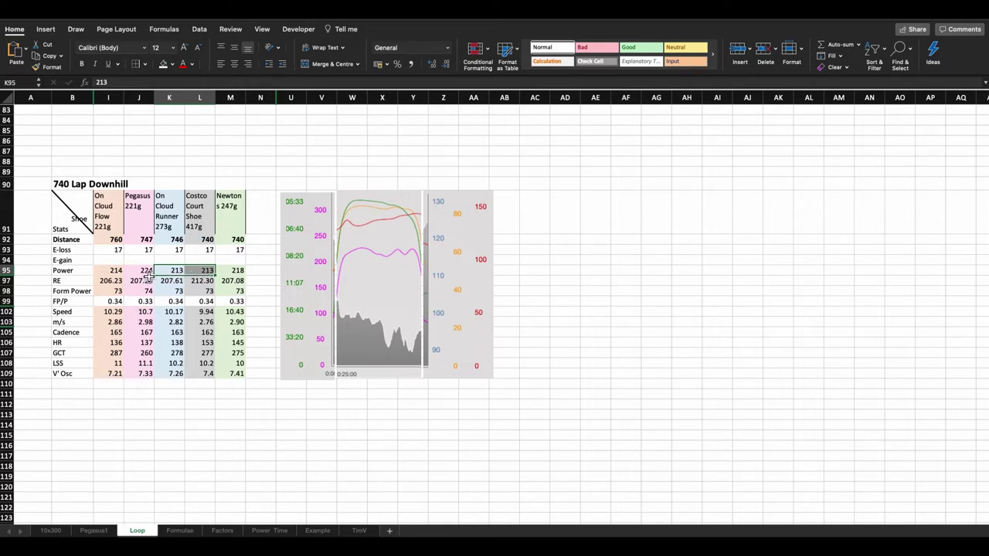
left_click(149, 275)
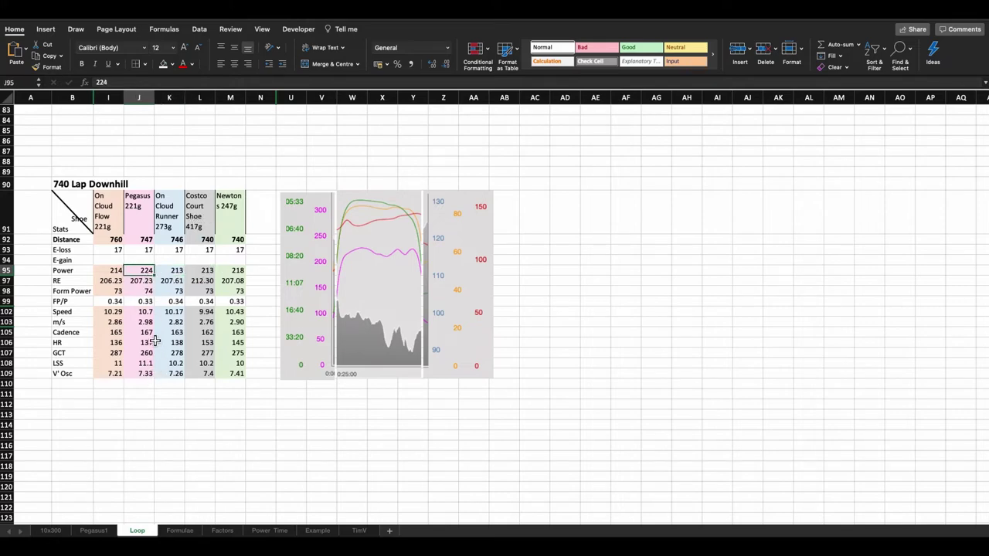
left_click(115, 275)
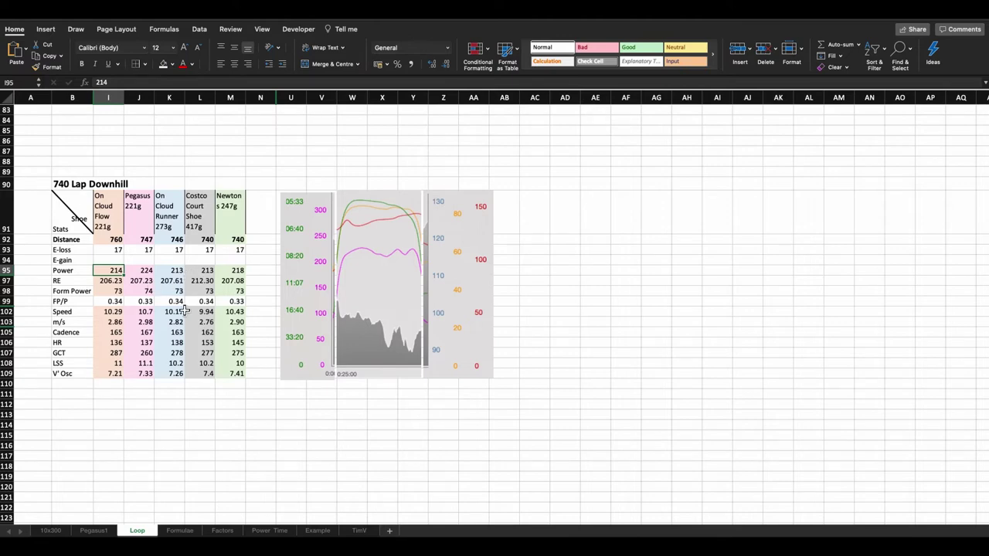
Compare speed against power for On Cloud Flow, On Cloud Runner and Costco Court Shoe in the 740 Lap Downhill table.
left_click(115, 315)
left_click(119, 271)
left_click(116, 313)
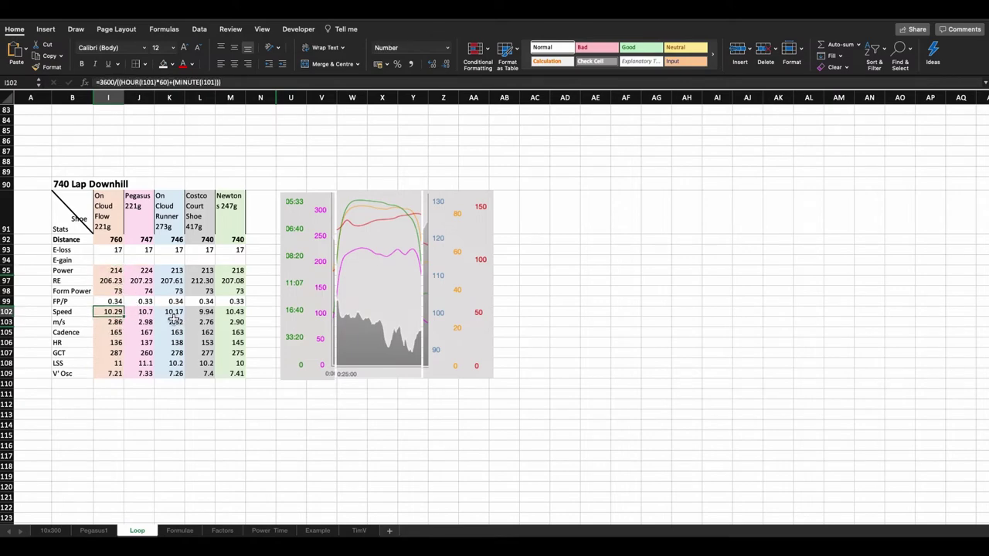
left_click(173, 312)
left_click_drag(173, 312, 203, 275)
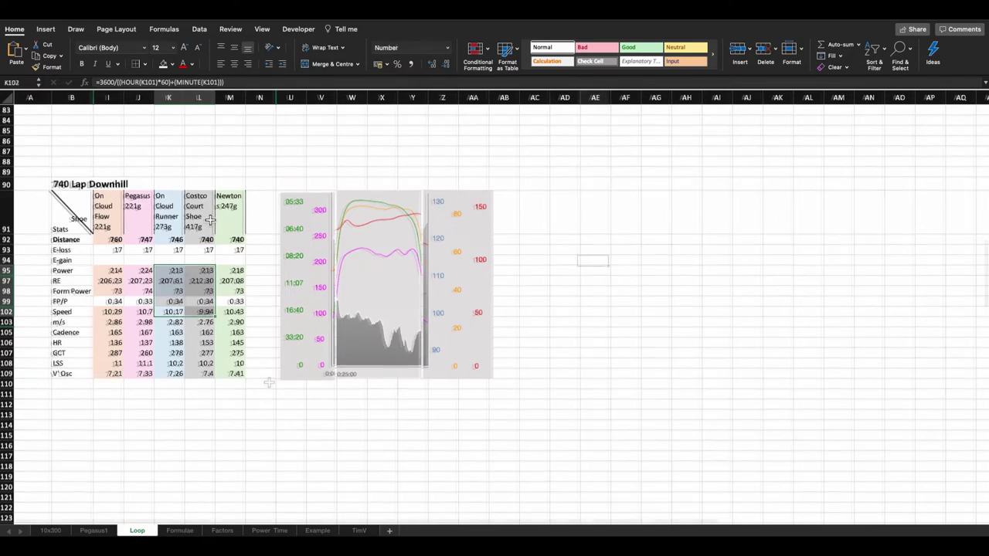
Highlight the RE row across all shoes in the 740 Lap Downhill table to compare running effectiveness.
left_click_drag(71, 281, 232, 283)
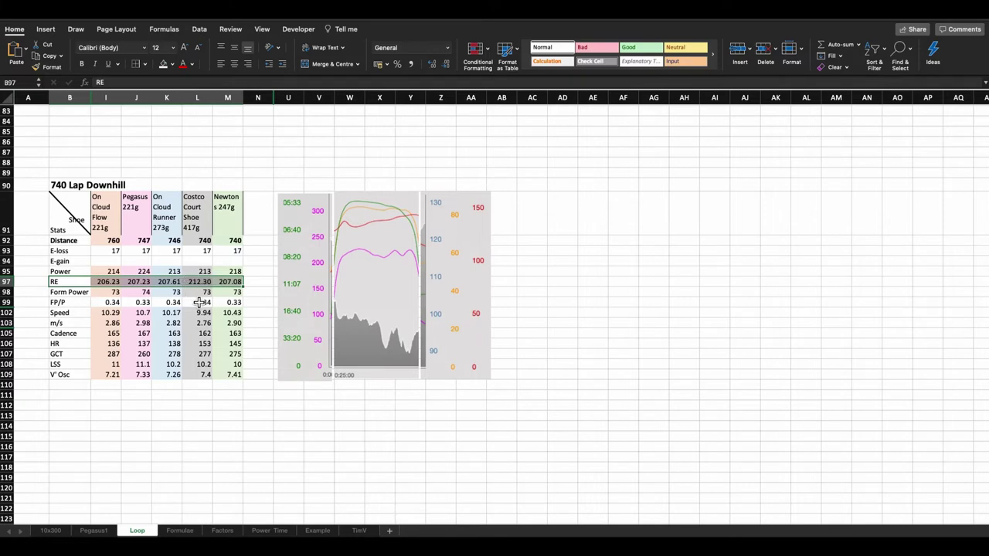
scroll(200, 302, "down", 8)
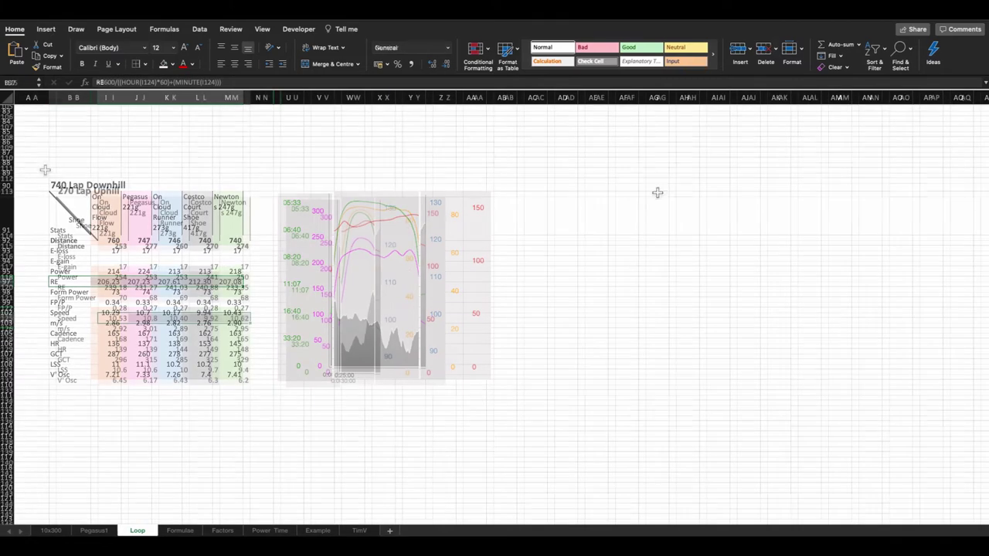
Check the Costco Court Shoe power in the 270 Lap Uphill table and compare the Speed row across all shoes.
mouse_move(91, 170)
left_mouse_down()
mouse_move(113, 202)
mouse_move(88, 187)
left_mouse_up()
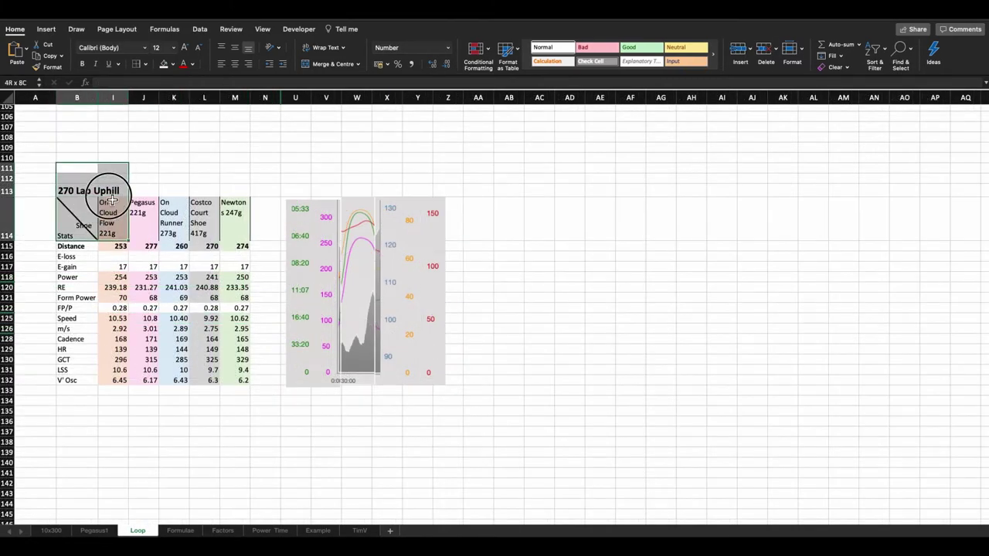
left_click(204, 157)
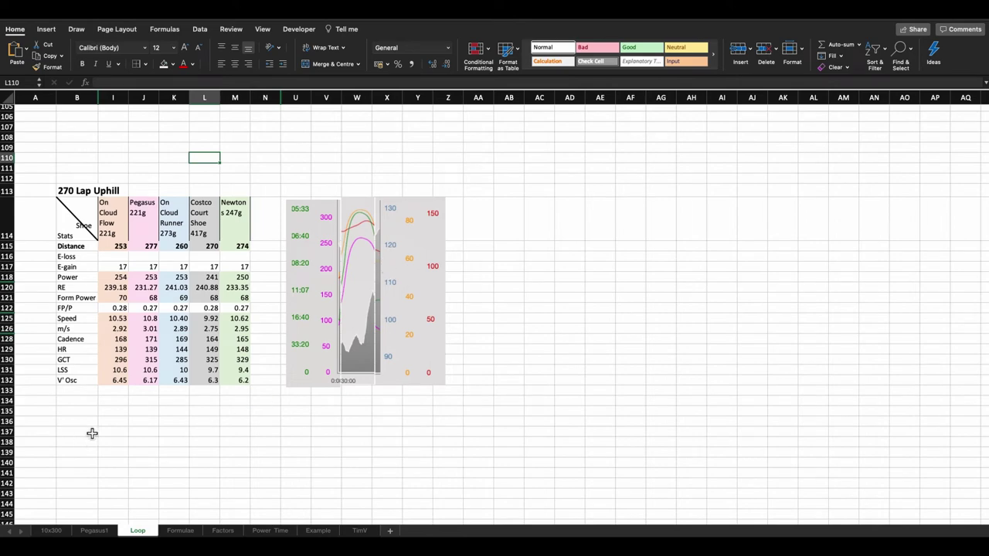
left_click(211, 278)
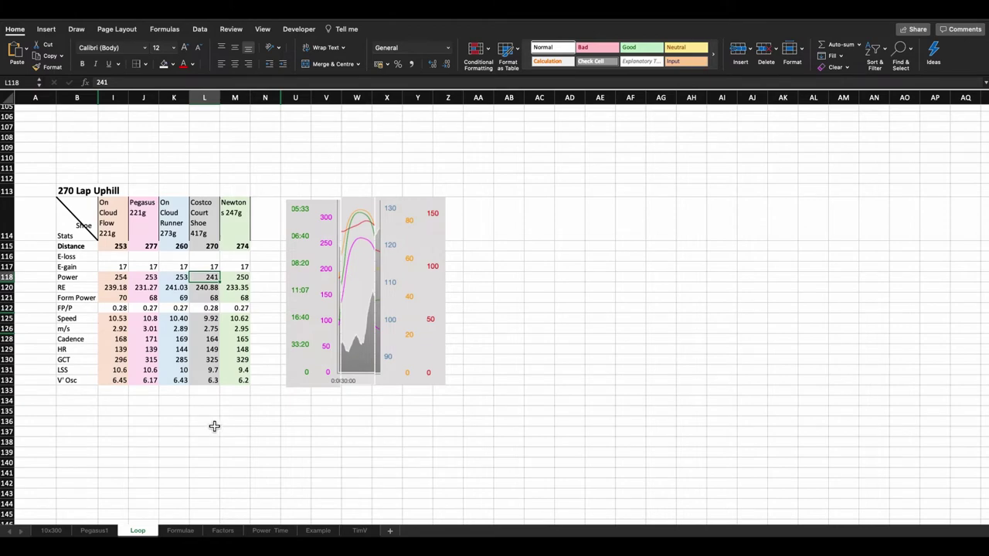
left_click_drag(114, 322, 239, 320)
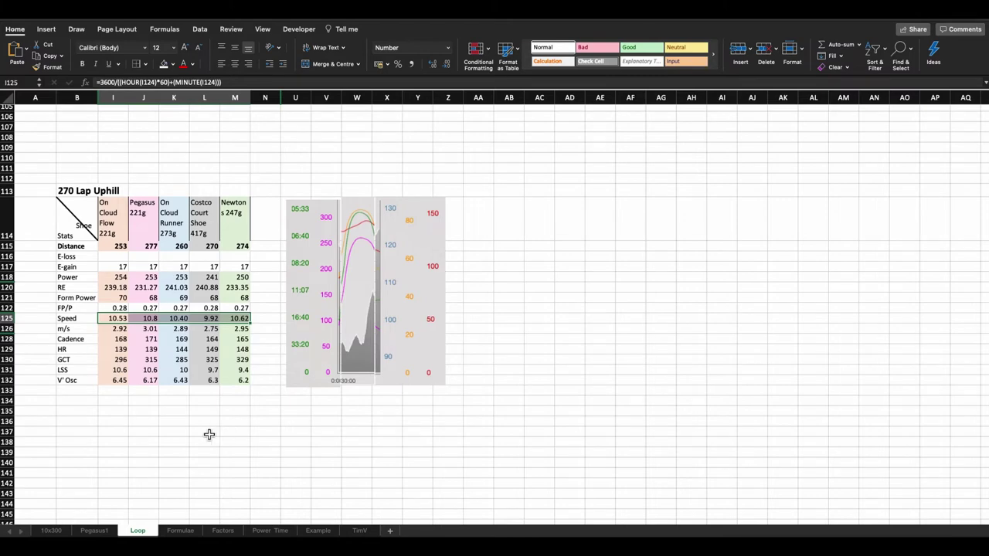
Highlight the RE row across all shoes in the 270 Lap Uphill table to compare running effectiveness.
scroll(216, 432, "up", 1)
left_click_drag(217, 432, 231, 433)
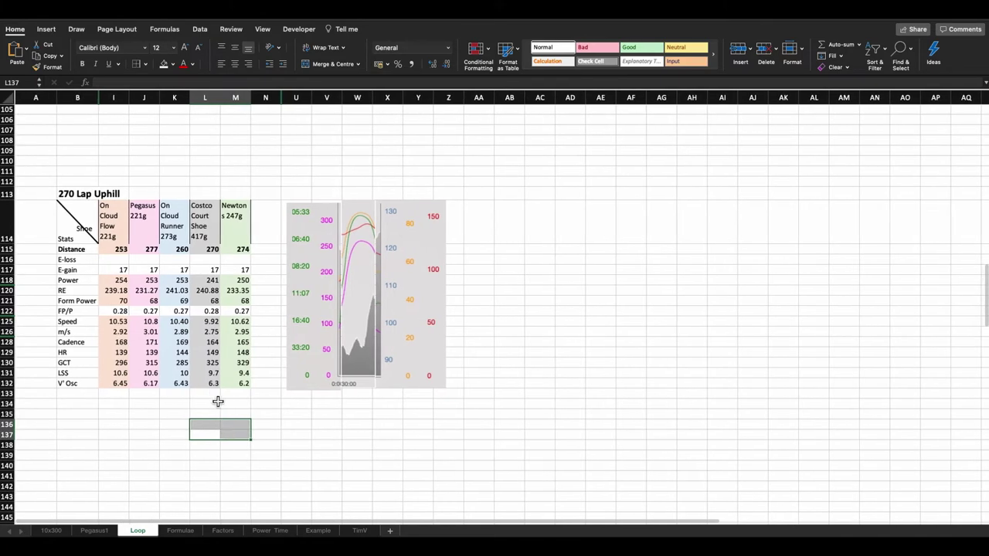
left_click(118, 294)
left_click_drag(118, 294, 245, 292)
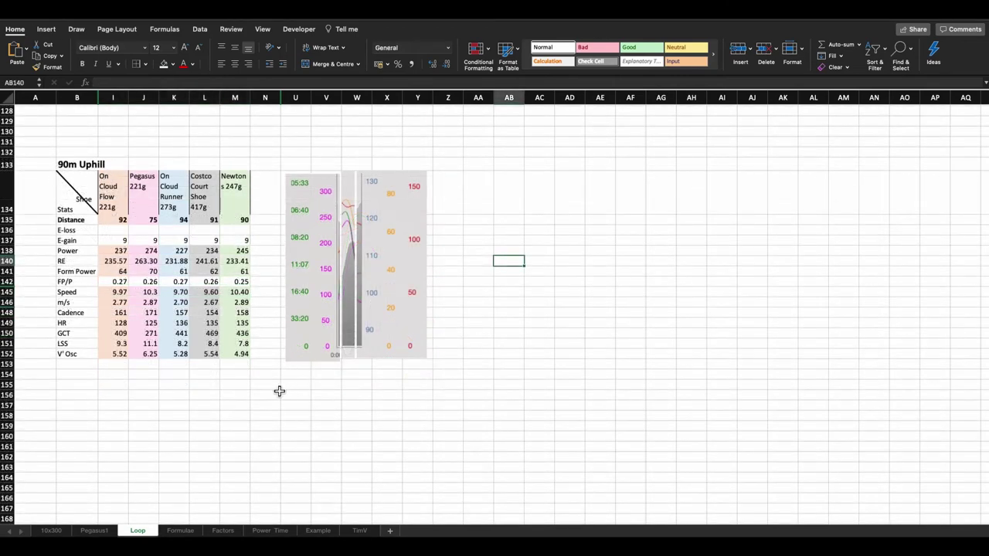
Compare On Cloud Runner and Costco Court Shoe power, plus Pegasus and Newtons speed, in the 90m Uphill table.
left_click(214, 252)
left_click_drag(180, 255, 205, 253)
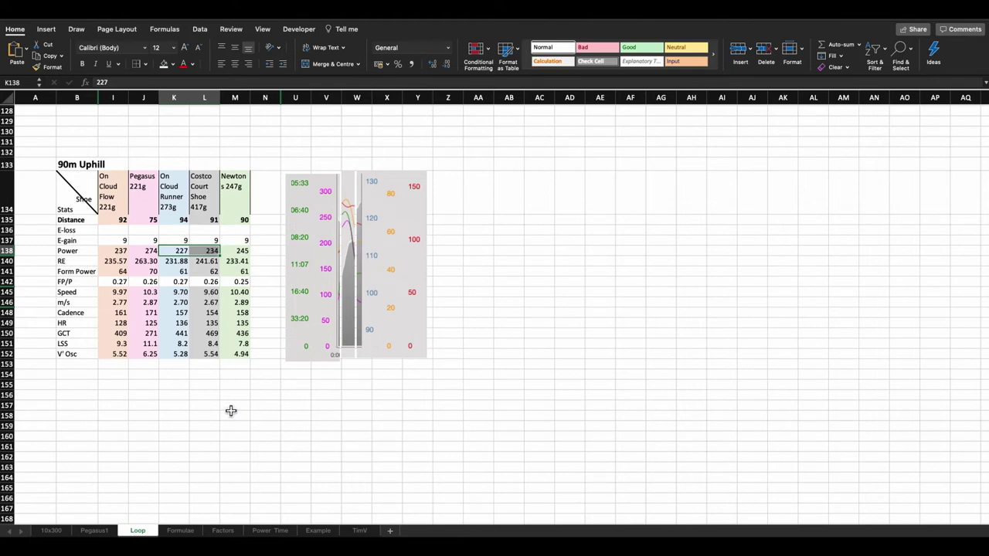
left_click(149, 295)
left_click(240, 293)
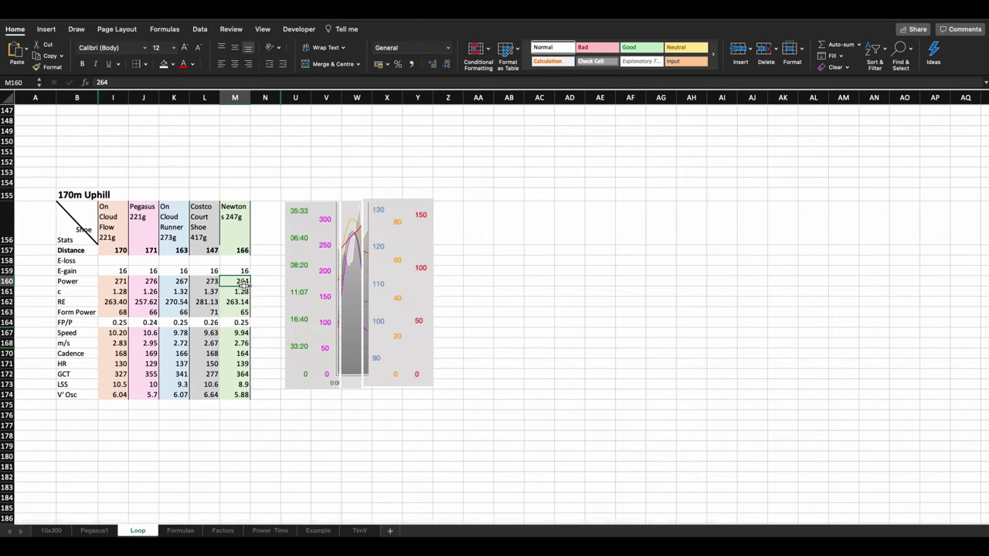
Examine the Newtons figures from Power to Form Power and the Newtons speed in the 170m Uphill table.
left_click_drag(242, 284, 245, 312)
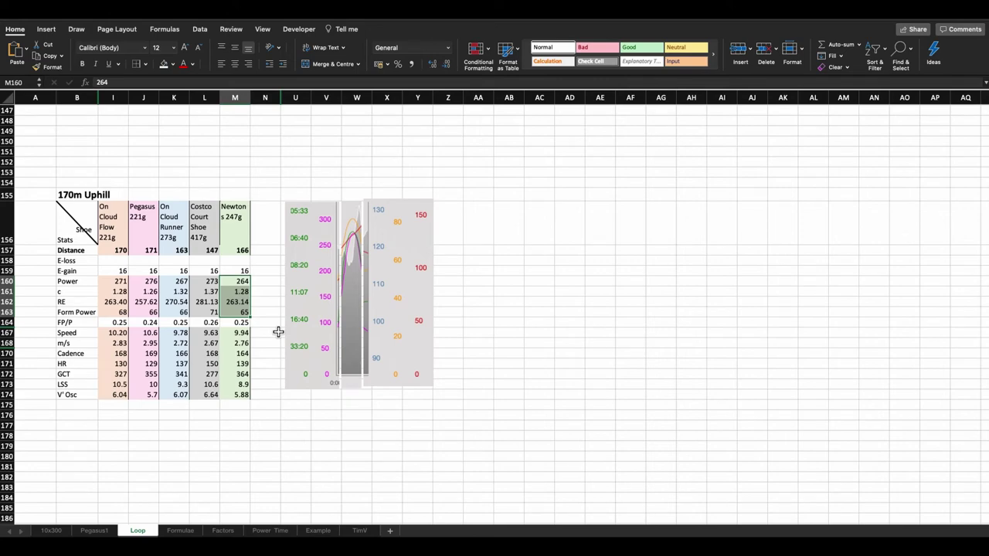
scroll(278, 332, "up", 1)
left_click(238, 338)
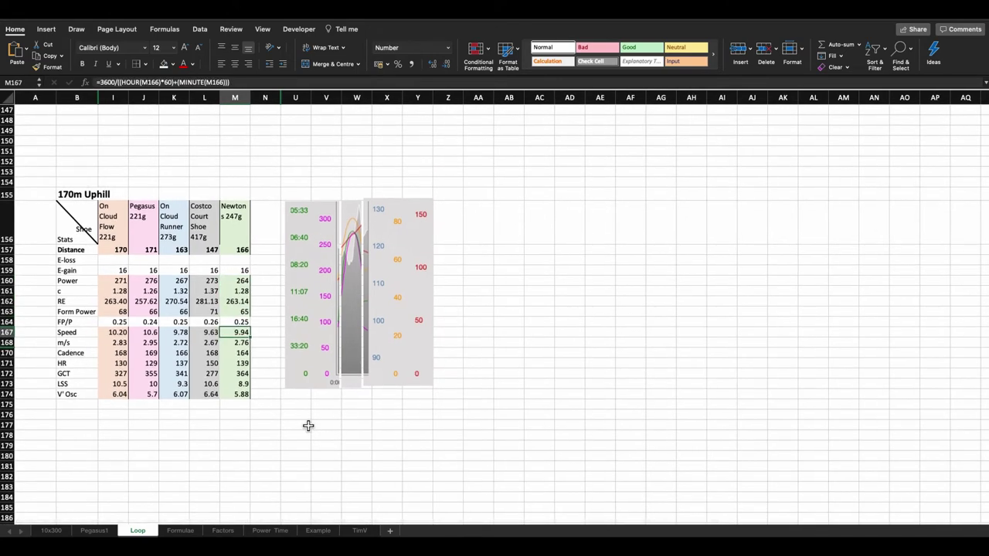
Relate Pegasus power to its speed in the 170m Uphill table and compare it with the On Cloud Flow speed.
left_click(151, 281)
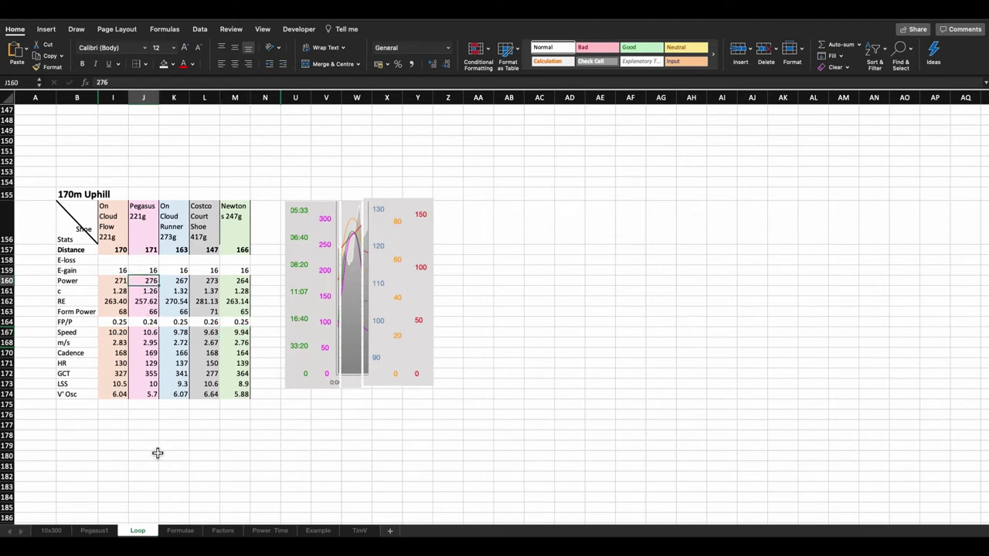
left_click(151, 337)
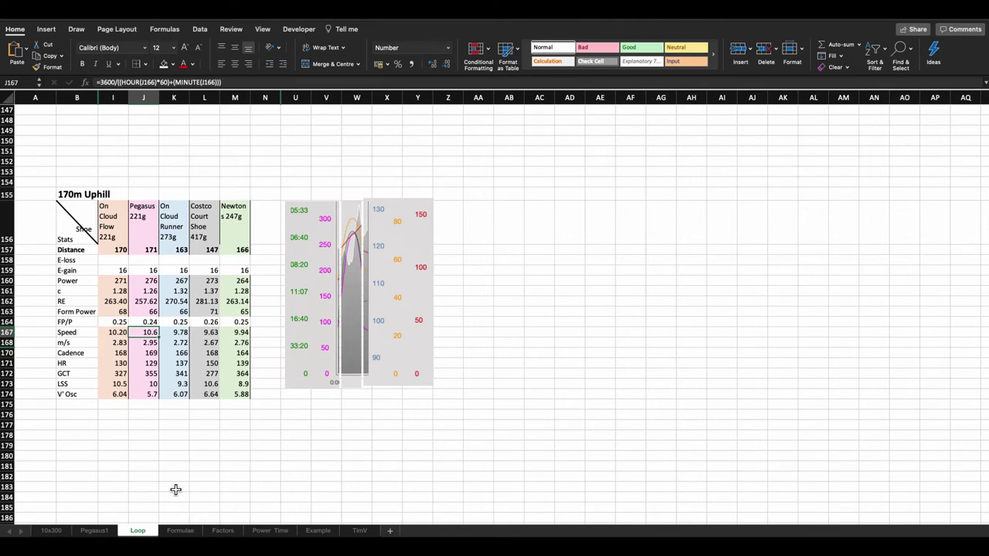
left_click(116, 336)
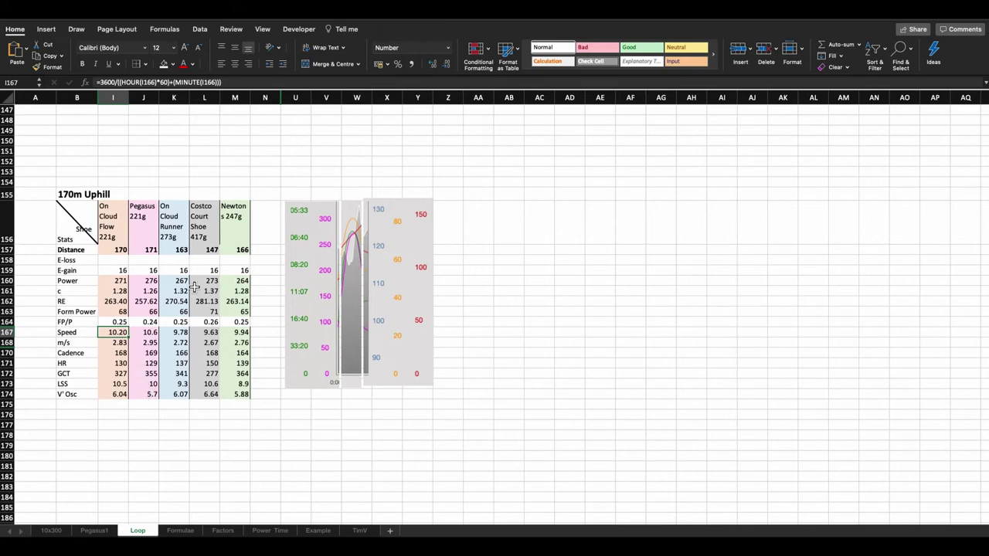
Compare On Cloud Runner and Costco Court Shoe from Power to Speed, plus Newtons and On Cloud Flow power, in the 170m Uphill table.
left_click_drag(181, 284, 211, 334)
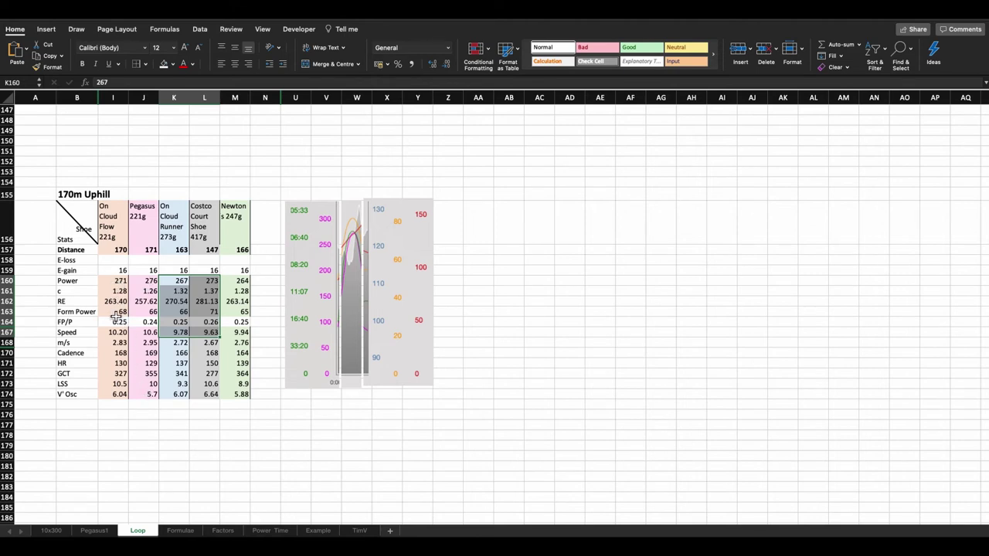
left_click(243, 282)
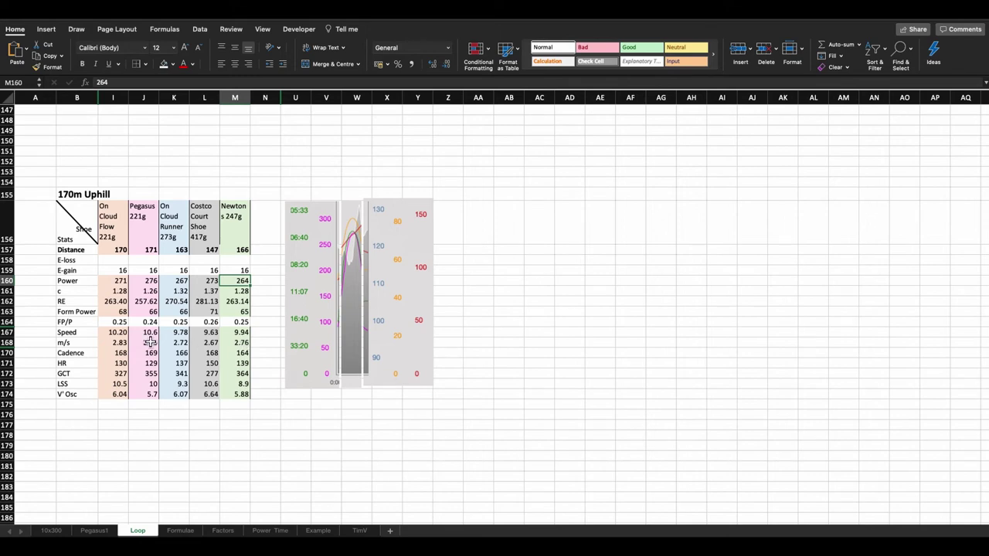
left_click(121, 282)
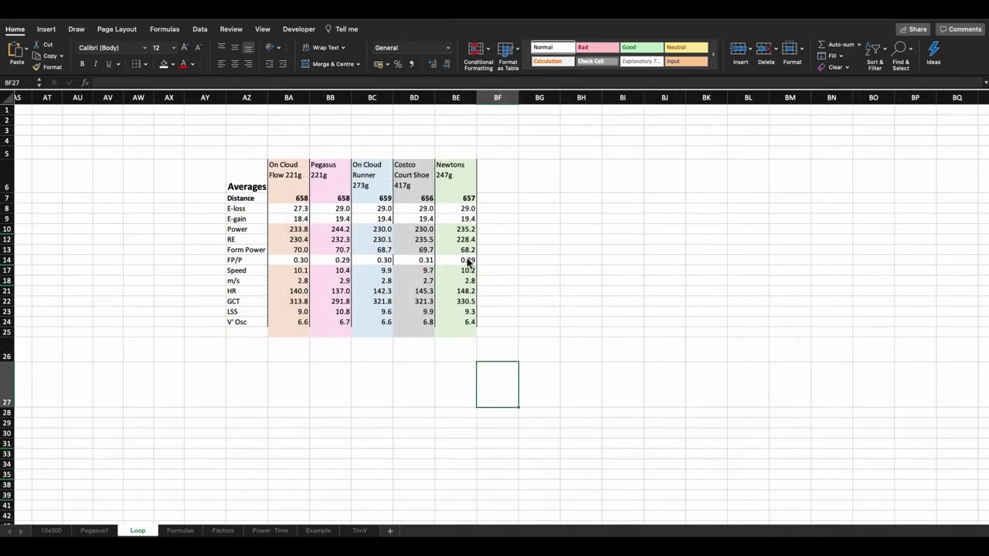
Compare the On Cloud Runner and Costco Court Shoe averages from Power to Speed, and check the Pegasus average speed.
left_click_drag(371, 230, 422, 275)
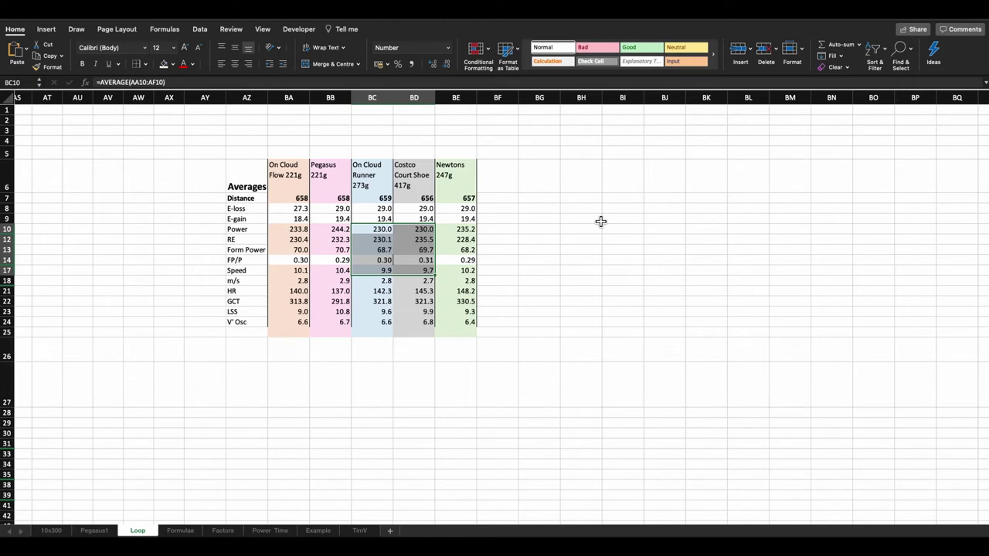
left_click(342, 272)
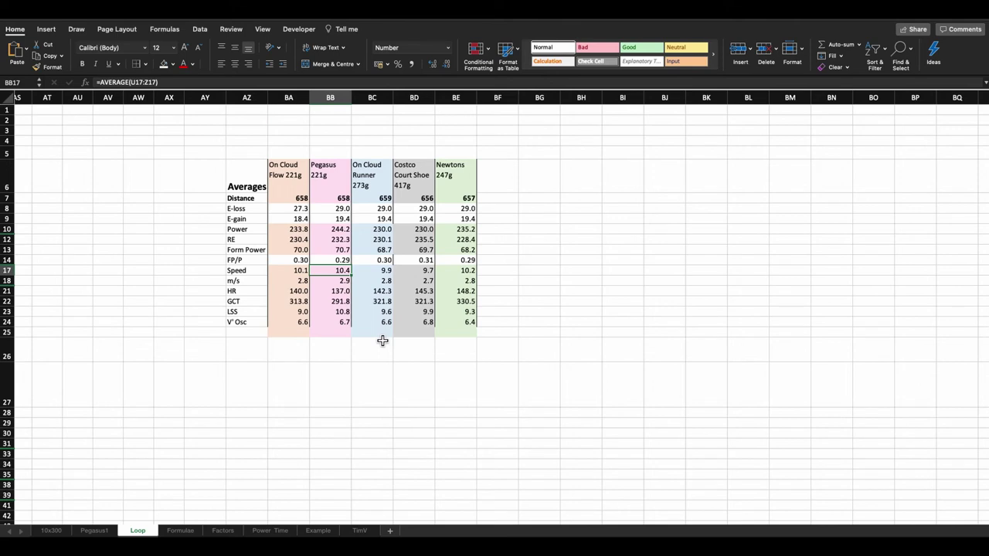
Compare the RE row across all shoes in the Averages table, examining Costco Court Shoe, Newtons and On Cloud Flow individually.
left_click(252, 242)
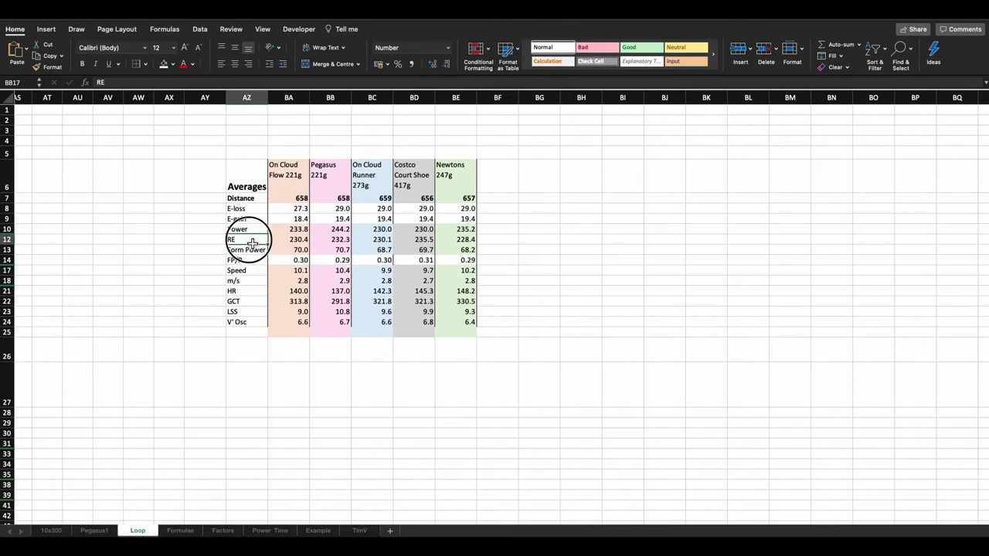
left_click_drag(251, 243, 463, 242)
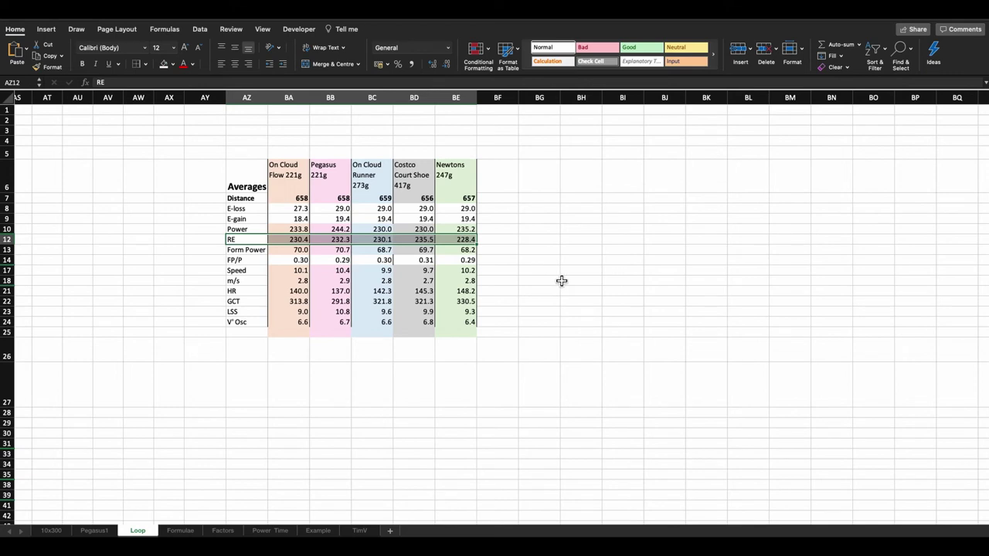
left_click(426, 242)
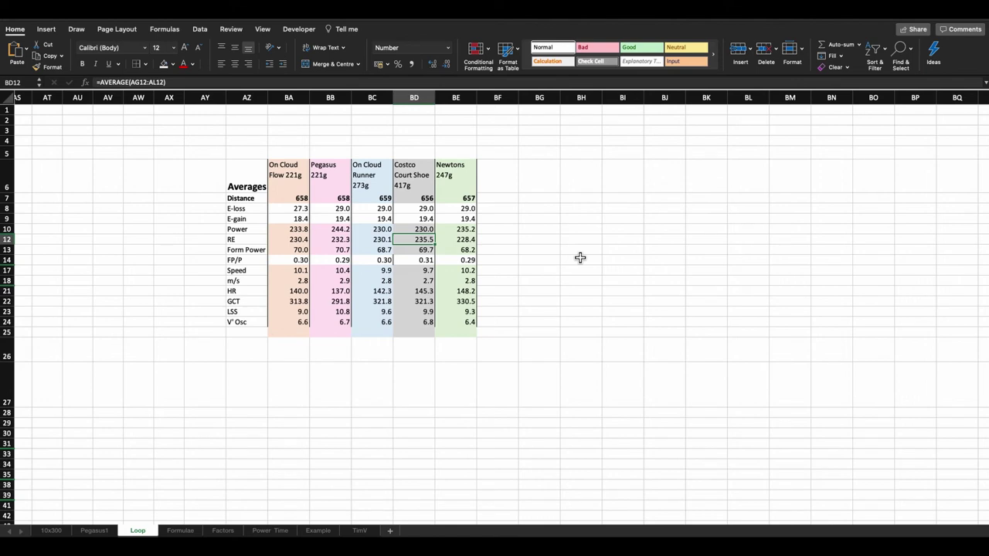
left_click(469, 240)
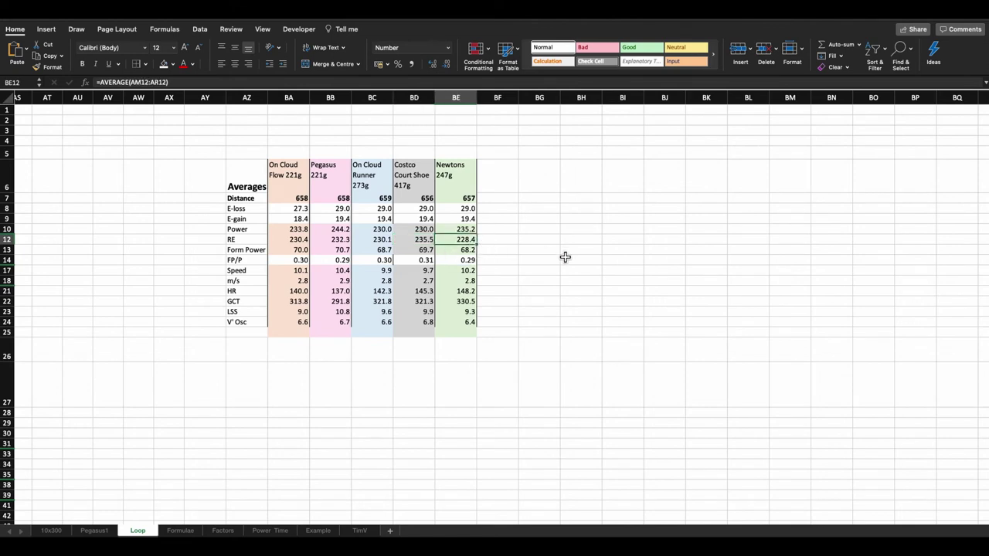
left_click(297, 241)
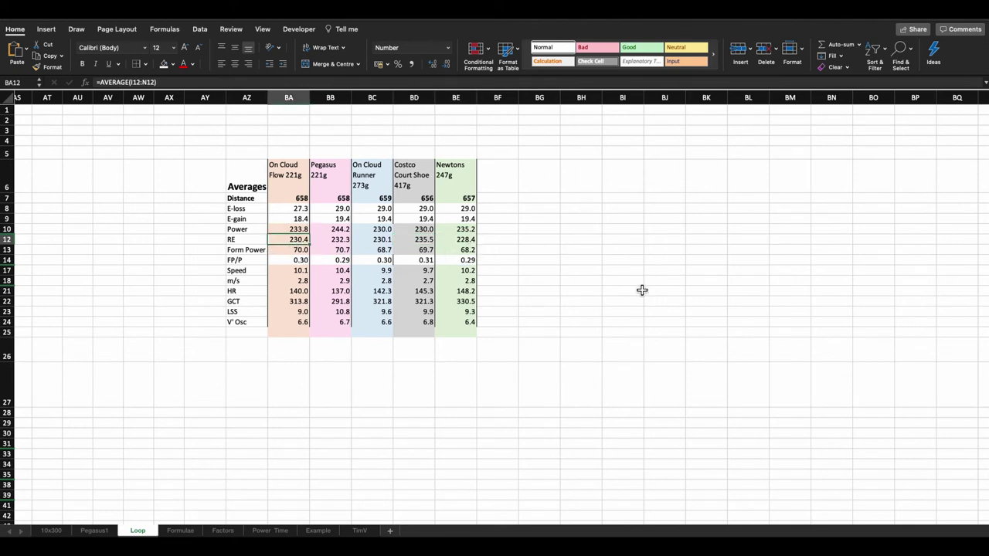
Check the Pegasus average power in the Averages table.
scroll(591, 294, "left", 2)
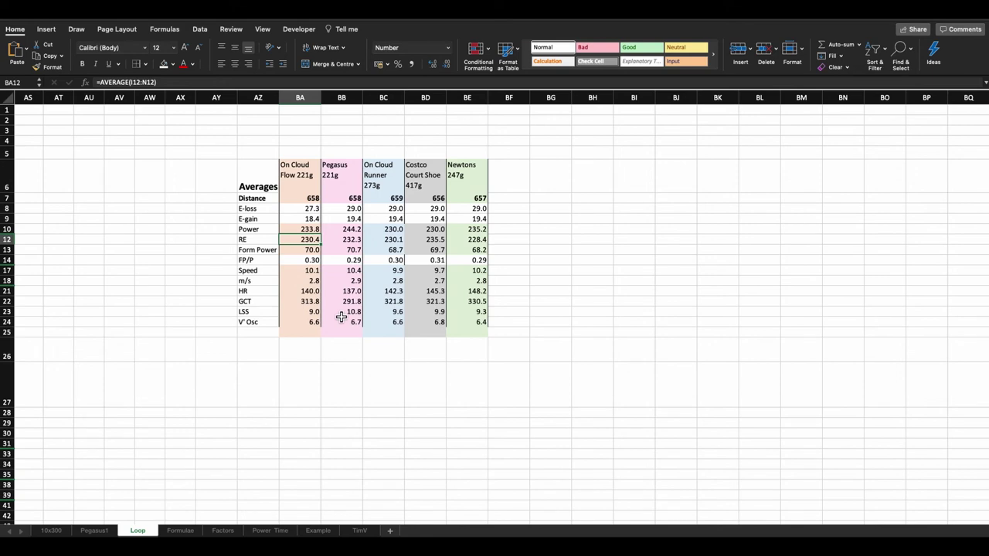
left_click(354, 232)
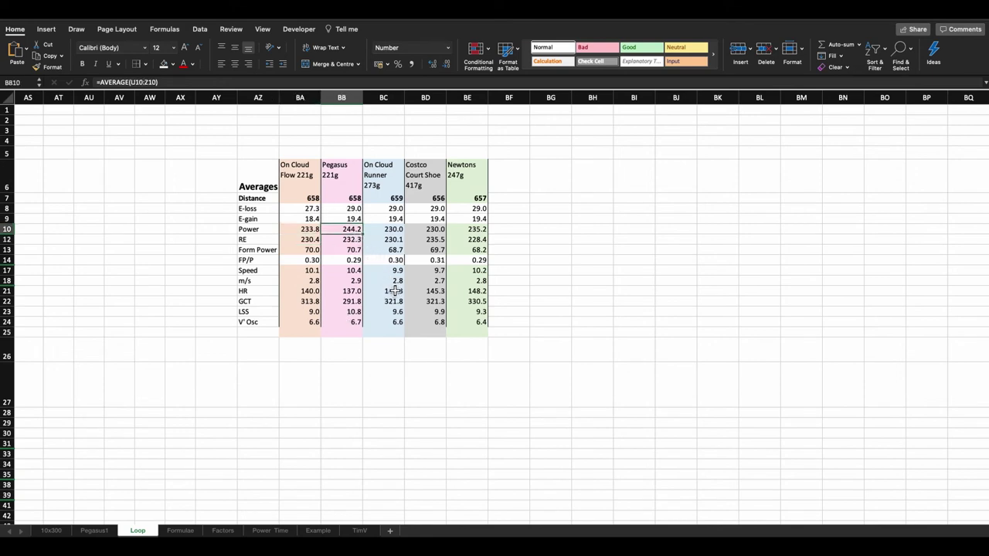